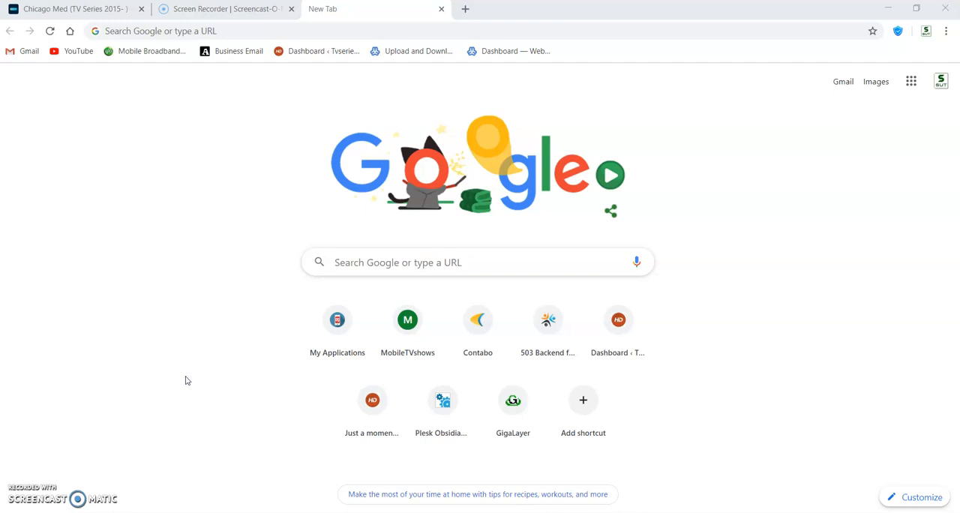
- Open Company Testapp from the My Applications dashboard and go to its features
{"action": "left_click", "coordinate": [394, 261]}
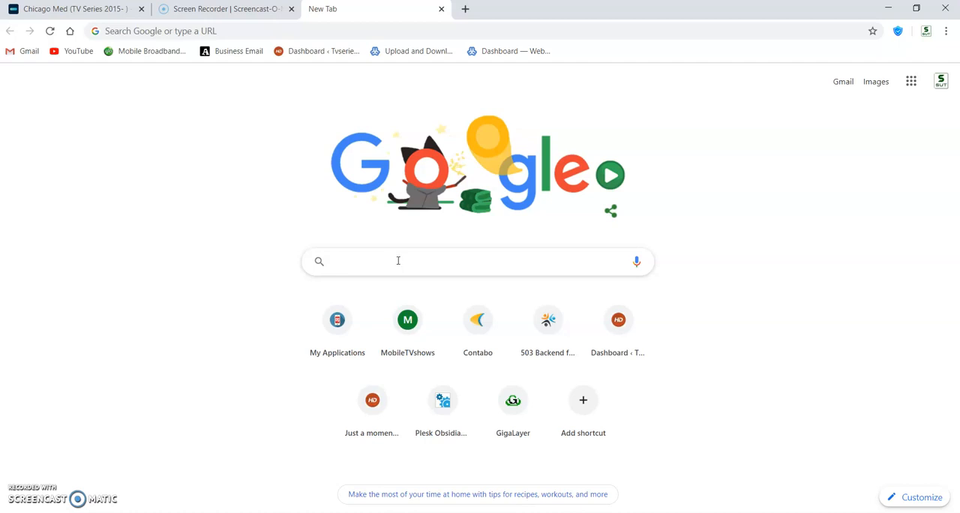
{"action": "left_click", "coordinate": [335, 318]}
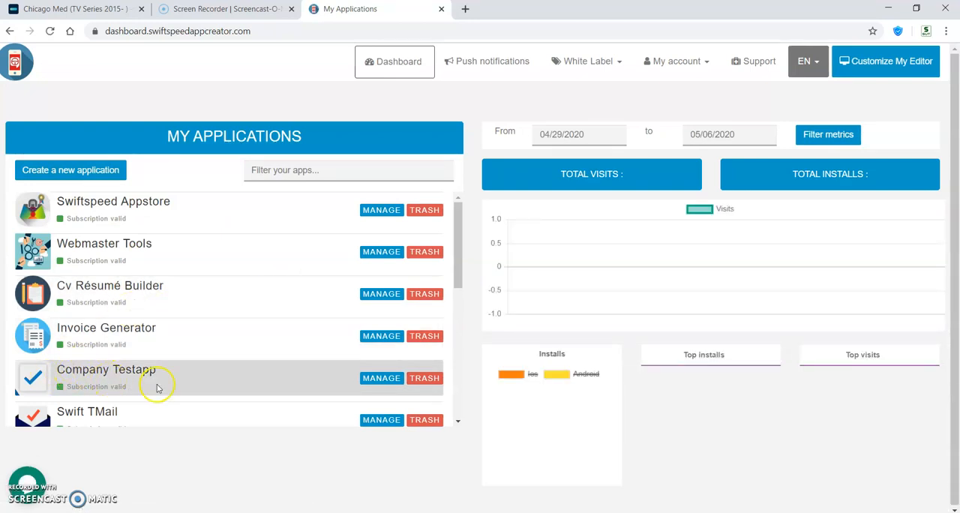
{"action": "left_click", "coordinate": [256, 366]}
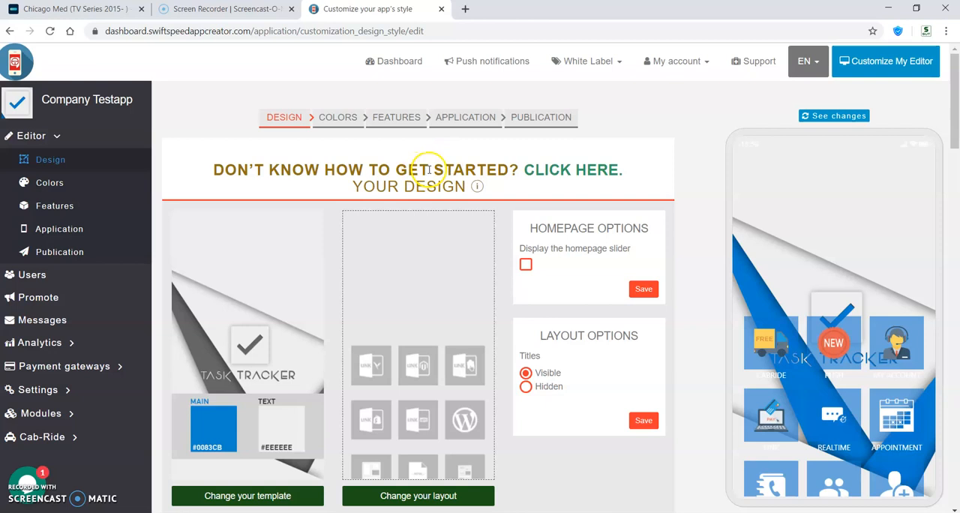
{"action": "left_click", "coordinate": [400, 126]}
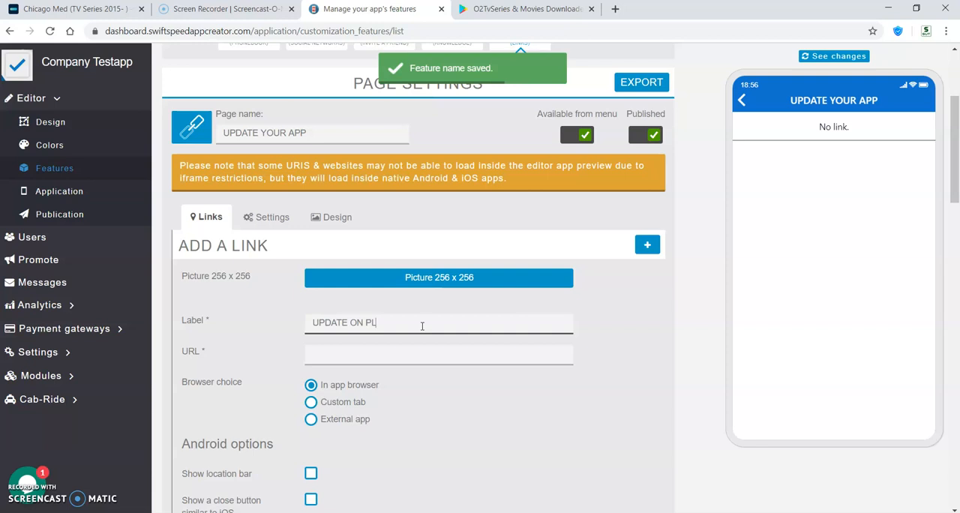
{"action": "type", "text": "AY STORE"}
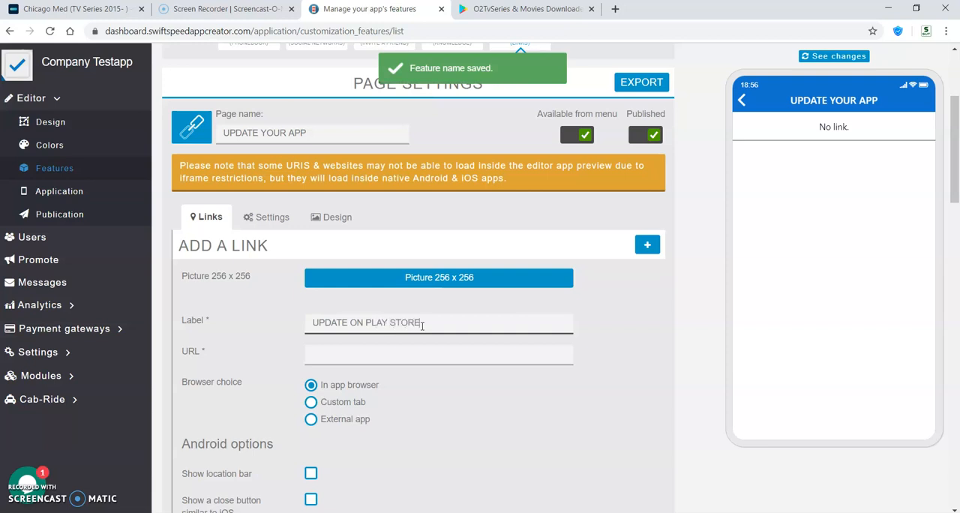
{"action": "left_click", "coordinate": [365, 353]}
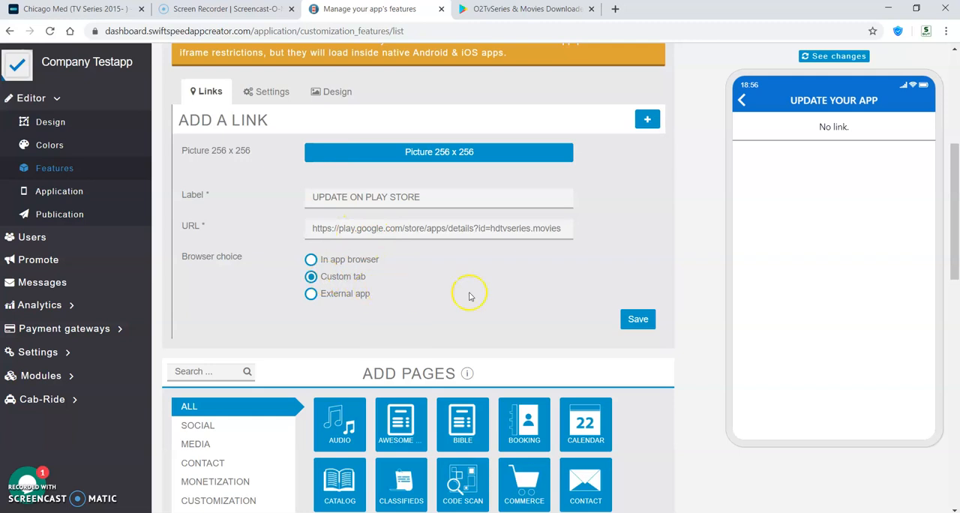
{"action": "left_click", "coordinate": [636, 319]}
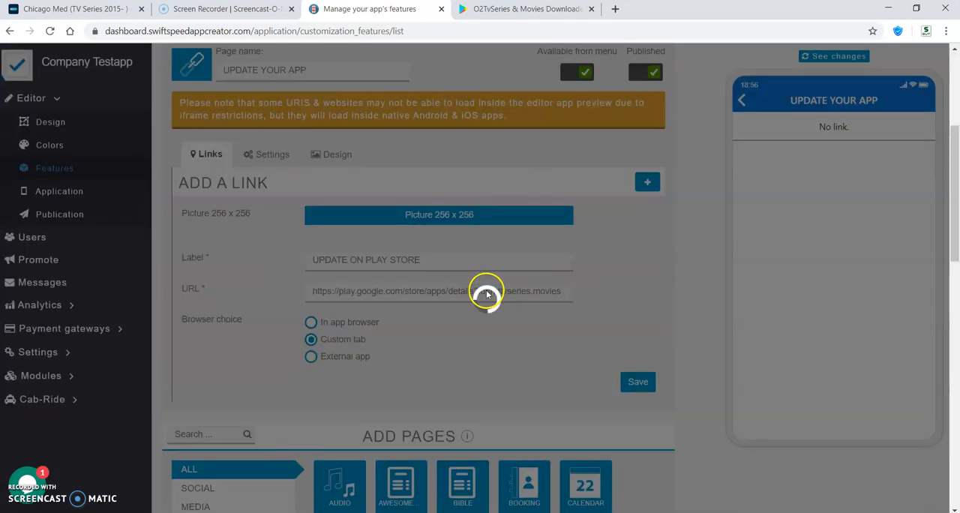
{"action": "left_click", "coordinate": [439, 194]}
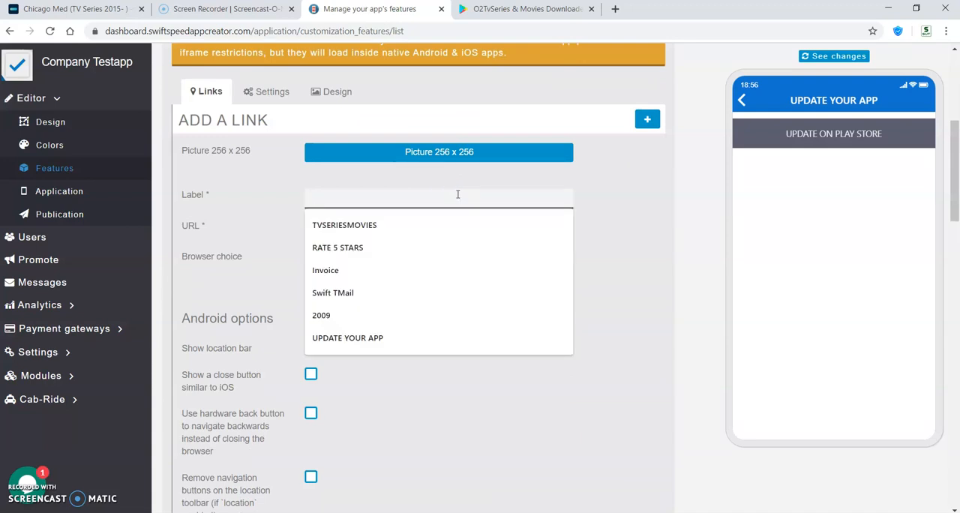
{"action": "type", "text": "UPDATE"}
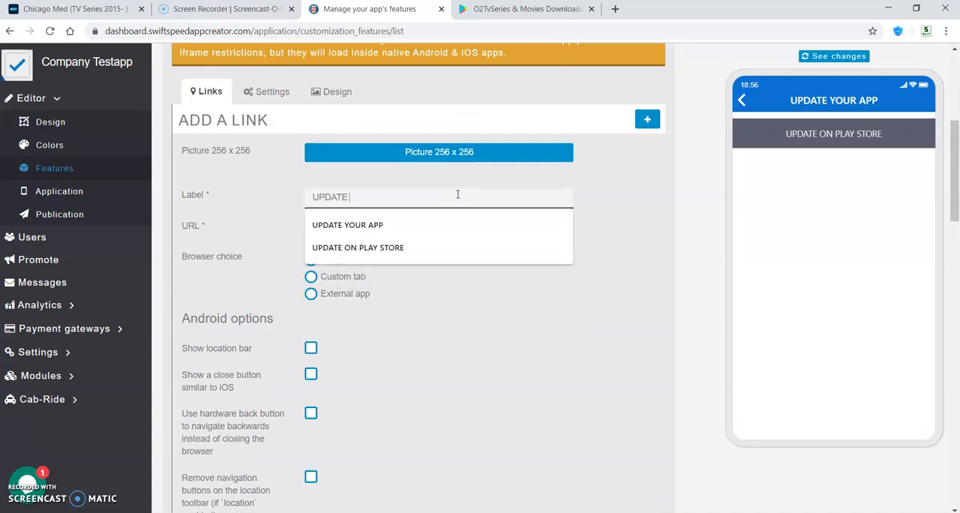
{"action": "type", "text": " ON APP STORE"}
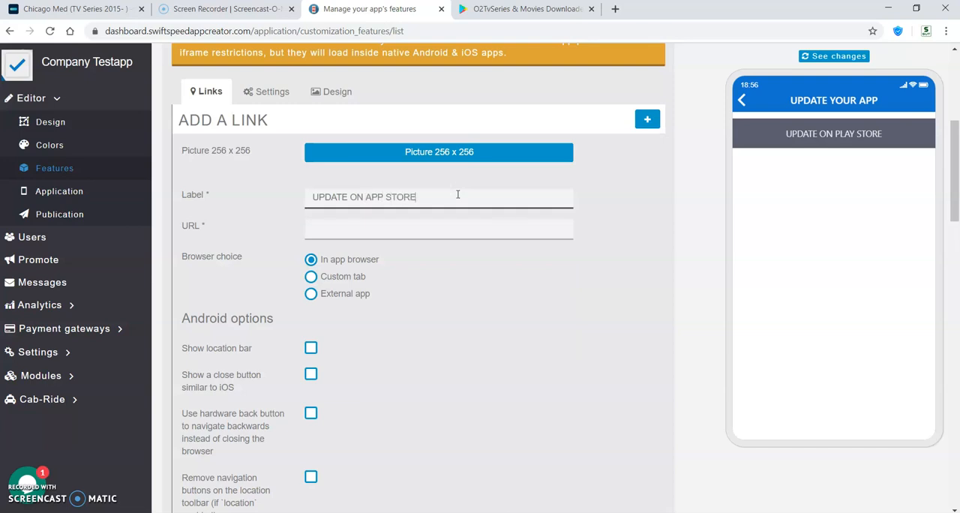
{"action": "left_click", "coordinate": [398, 230]}
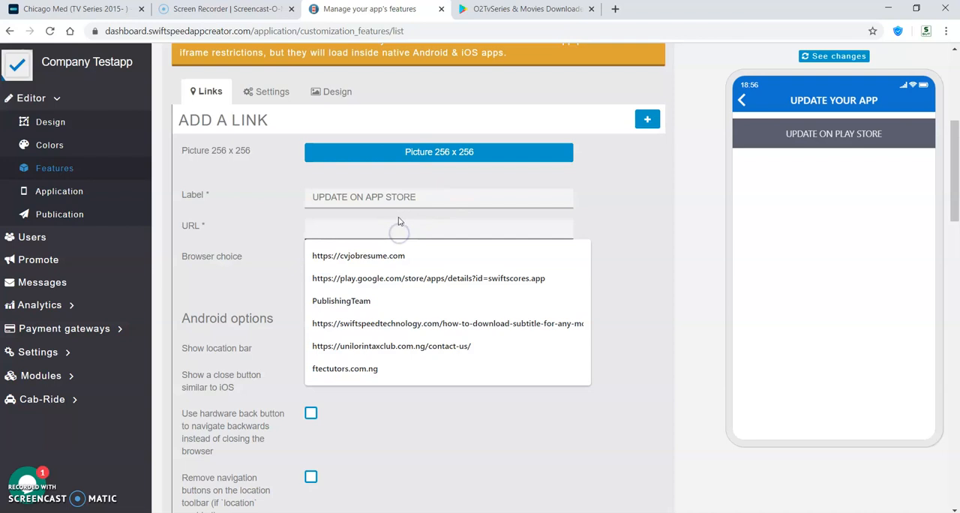
{"action": "left_click", "coordinate": [391, 228]}
{"action": "type", "text": "https://ios.com"}
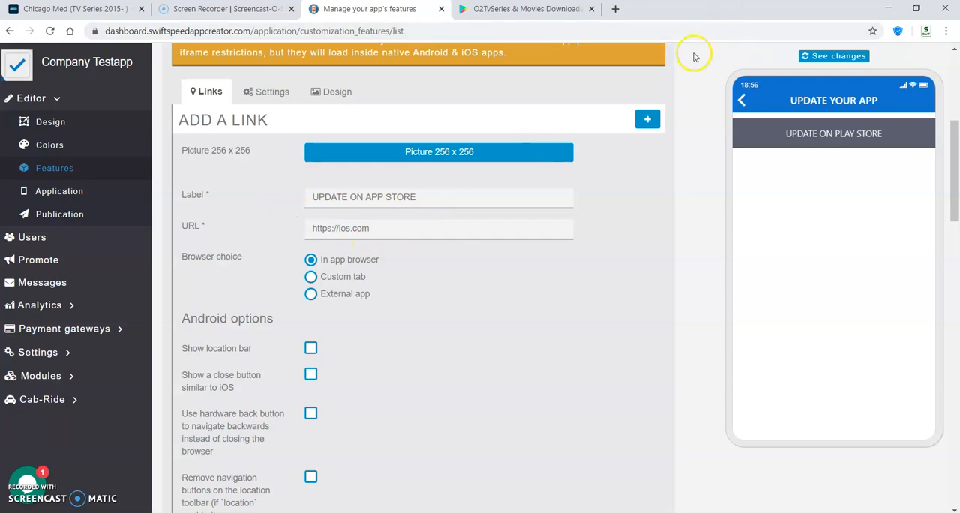
- Set the App Store link's browser choice to Custom tab and save the link
{"action": "left_click", "coordinate": [311, 276]}
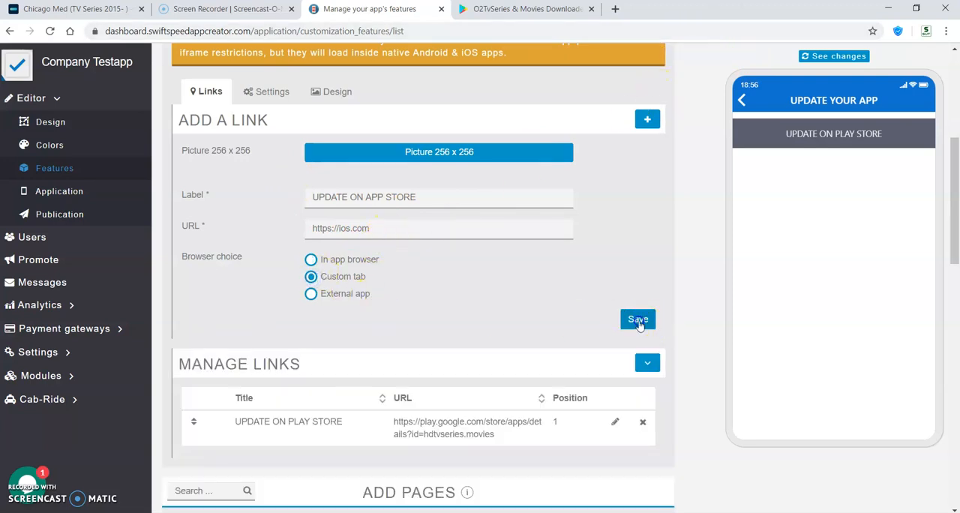
{"action": "scroll", "coordinate": [350, 242], "scroll_direction": "down", "scroll_amount": 3}
{"action": "scroll", "coordinate": [355, 245], "scroll_direction": "up", "scroll_amount": 2}
{"action": "scroll", "coordinate": [355, 245], "scroll_direction": "down", "scroll_amount": 2}
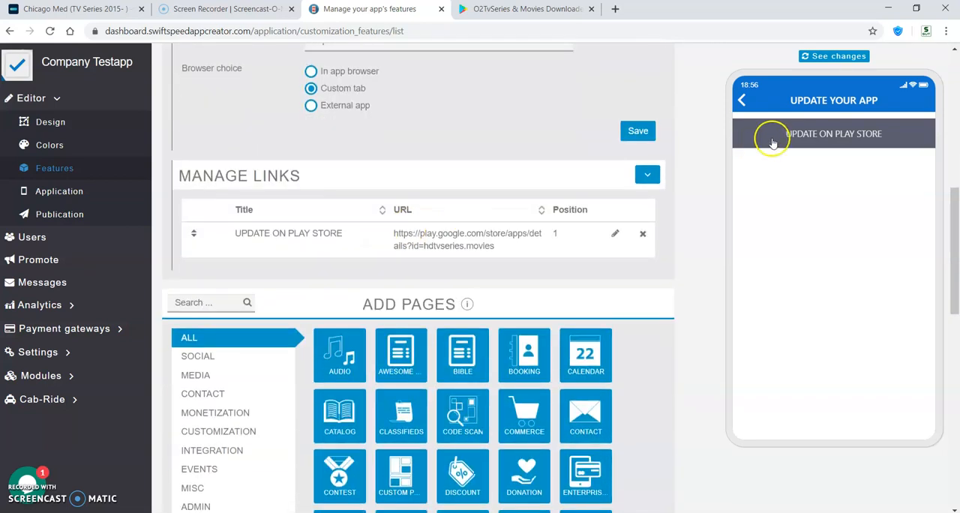
{"action": "scroll", "coordinate": [402, 158], "scroll_direction": "up", "scroll_amount": 8}
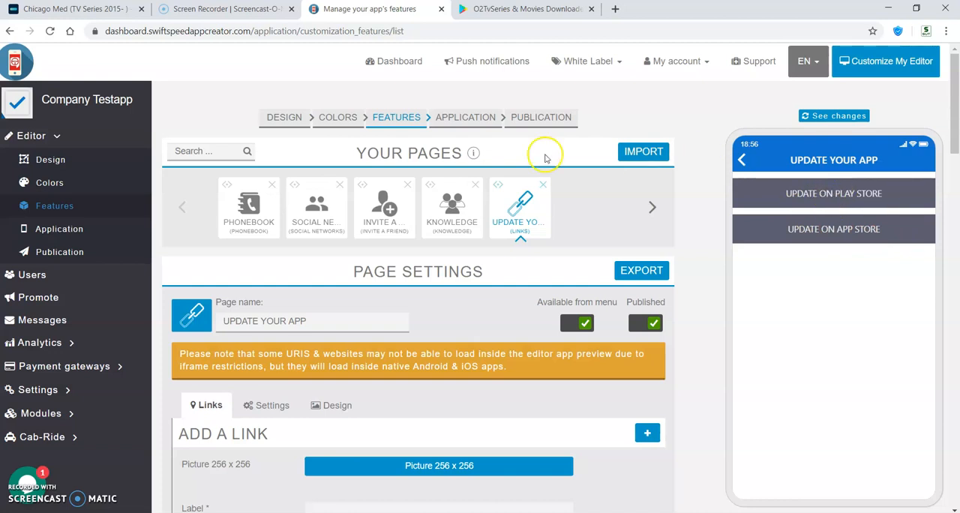
- Set the page design of the UPDATE YOUR APP page to Card and save its settings
{"action": "scroll", "coordinate": [360, 225], "scroll_direction": "down", "scroll_amount": 1}
{"action": "scroll", "coordinate": [324, 216], "scroll_direction": "down", "scroll_amount": 5}
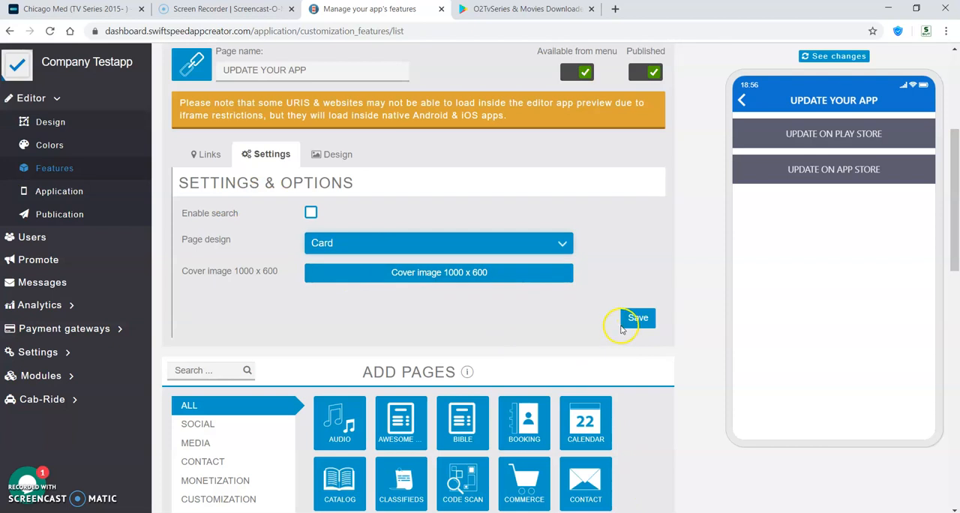
{"action": "left_click", "coordinate": [627, 323]}
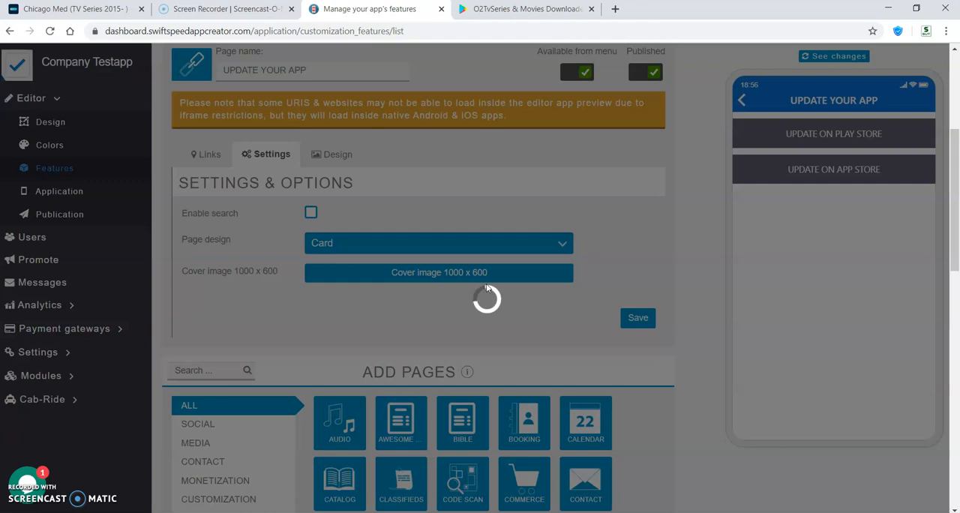
{"action": "scroll", "coordinate": [848, 224], "scroll_direction": "up", "scroll_amount": 2}
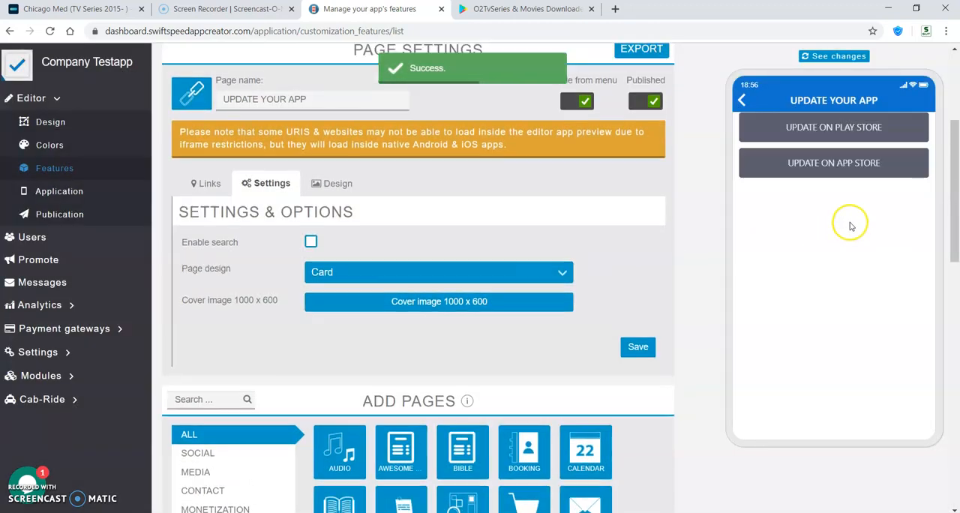
- Add a SmartAds page to the app and turn off its availability from the menu
{"action": "scroll", "coordinate": [560, 303], "scroll_direction": "up", "scroll_amount": 2}
{"action": "scroll", "coordinate": [552, 287], "scroll_direction": "down", "scroll_amount": 3}
{"action": "left_click", "coordinate": [561, 237]}
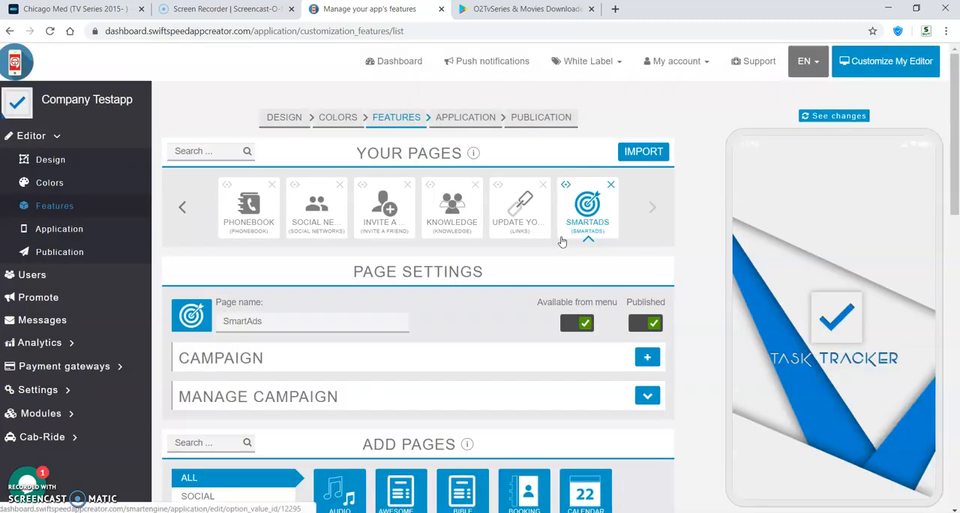
{"action": "scroll", "coordinate": [446, 317], "scroll_direction": "down", "scroll_amount": 3}
{"action": "scroll", "coordinate": [564, 138], "scroll_direction": "up", "scroll_amount": 3}
{"action": "left_click", "coordinate": [584, 144]}
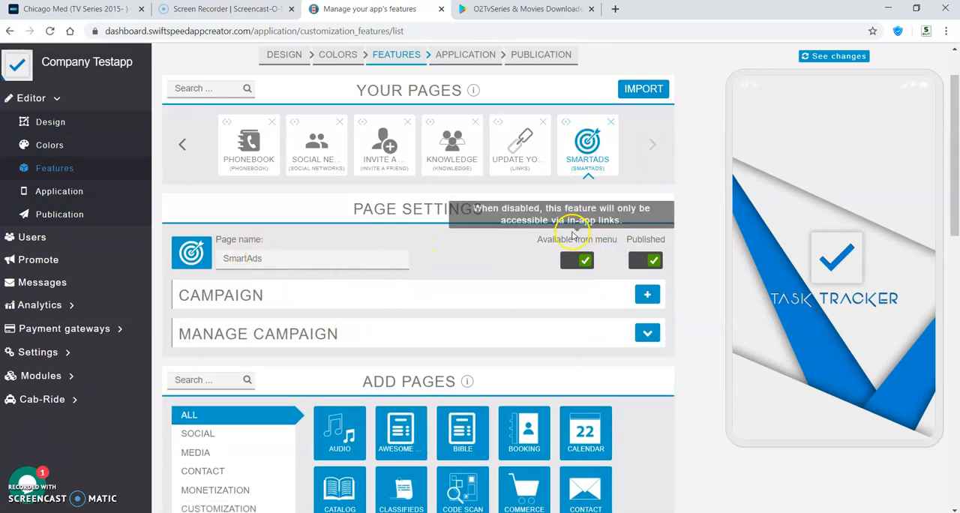
{"action": "left_click", "coordinate": [574, 259]}
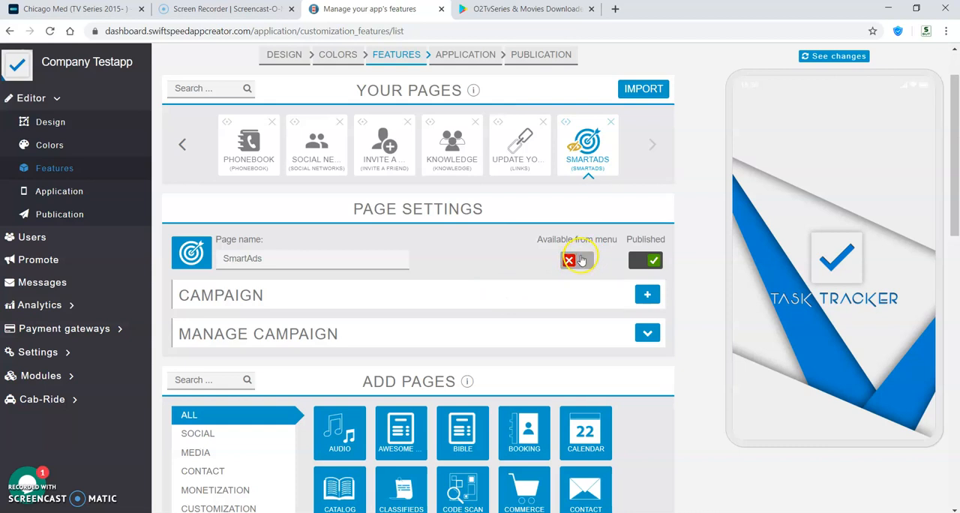
- Start a new SmartAds campaign and name it "update your app"
{"action": "scroll", "coordinate": [452, 245], "scroll_direction": "down", "scroll_amount": 1}
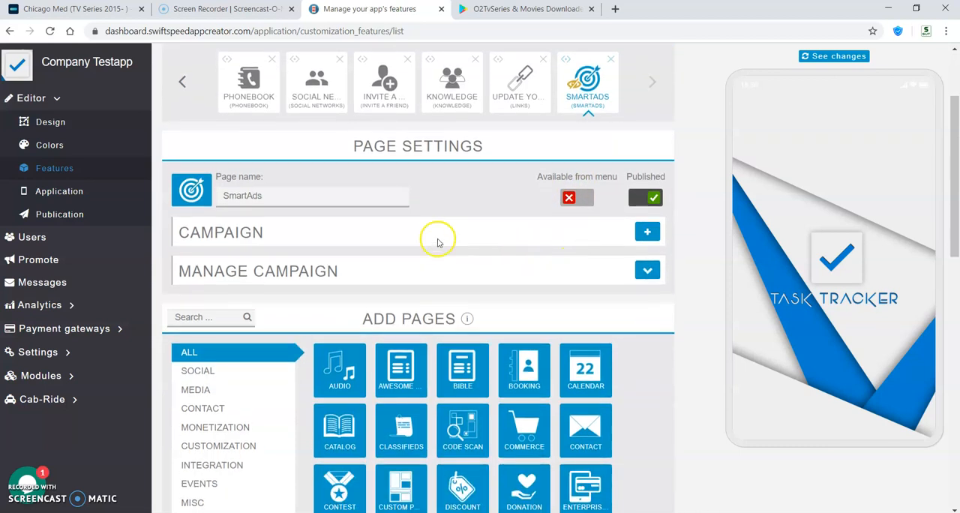
{"action": "left_click", "coordinate": [646, 231]}
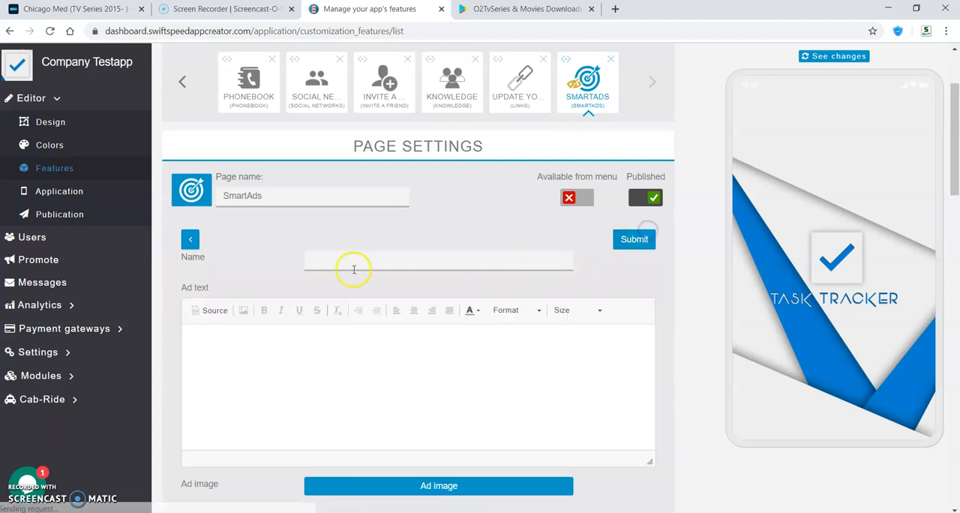
{"action": "left_click", "coordinate": [361, 254]}
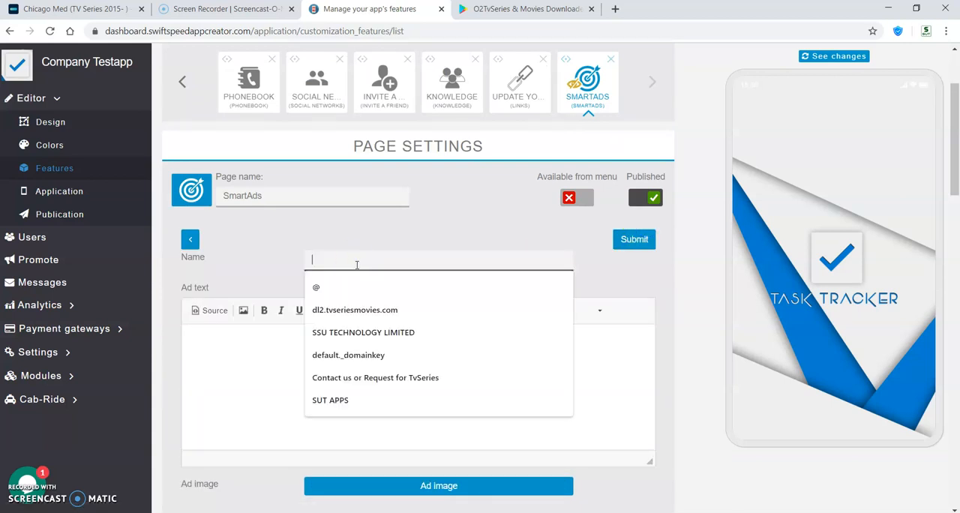
{"action": "type", "text": "update"}
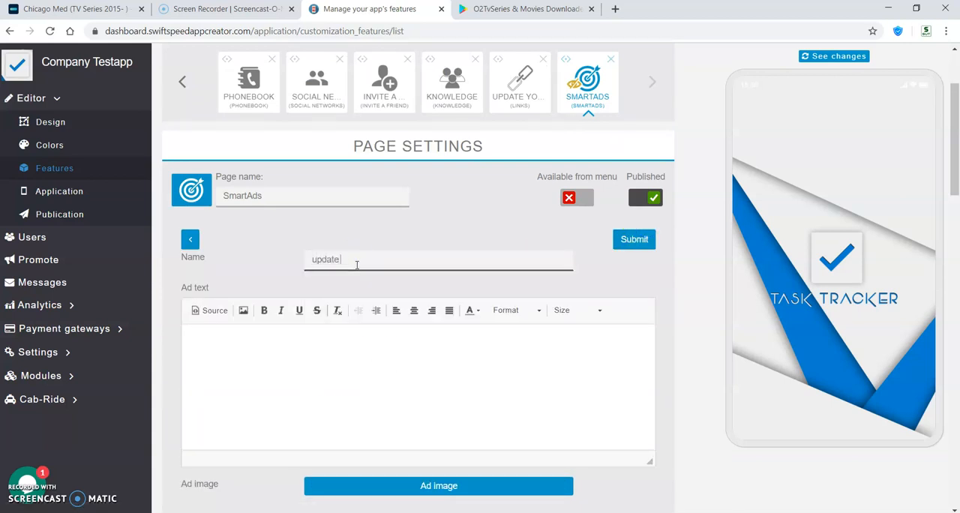
{"action": "type", "text": " yoour app"}
{"action": "left_click", "coordinate": [350, 258]}
{"action": "key", "text": "BackSpace"}
- Enter "Please do update your app now" as the campaign's ad text
{"action": "left_click", "coordinate": [314, 328]}
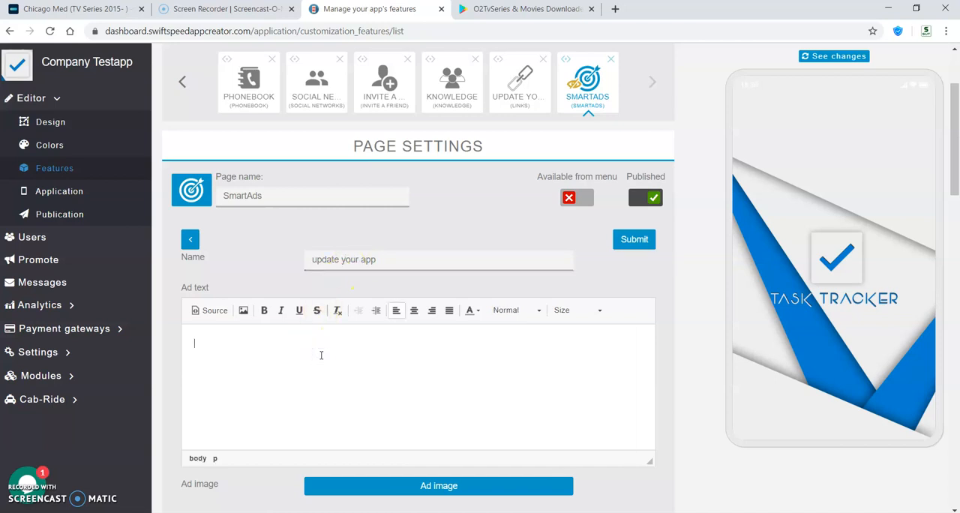
{"action": "type", "text": "https://play.google.com/store/apps/details?id=hdtvseries.movies"}
{"action": "key", "text": "ctrl+a"}
{"action": "key", "text": "BackSpace"}
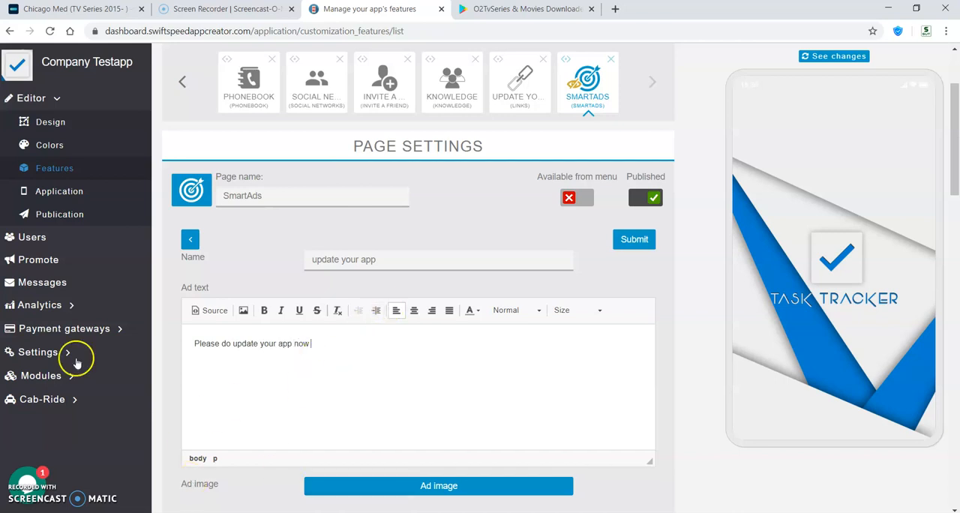
- Set the campaign's button label to UPDATE YOUR APP
{"action": "scroll", "coordinate": [171, 289], "scroll_direction": "down", "scroll_amount": 1}
{"action": "scroll", "coordinate": [171, 289], "scroll_direction": "down", "scroll_amount": 2}
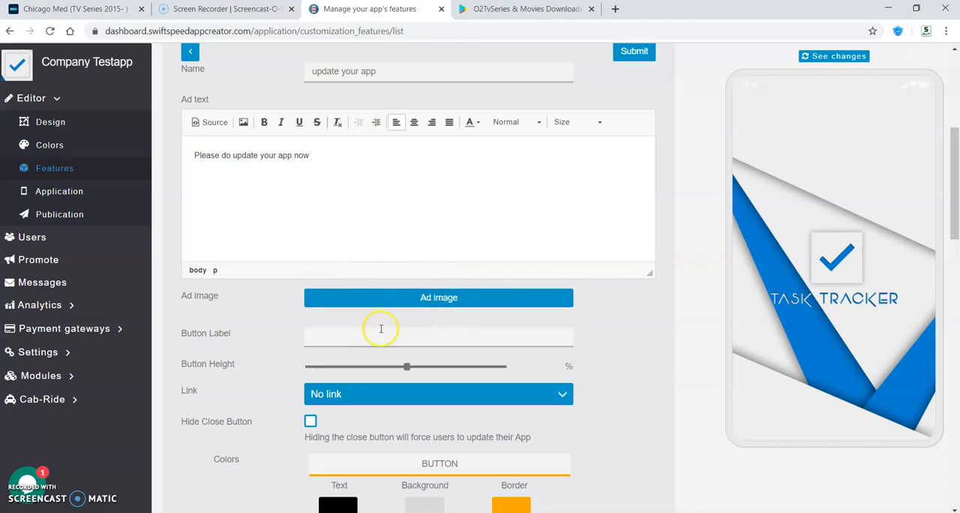
{"action": "left_click", "coordinate": [358, 335]}
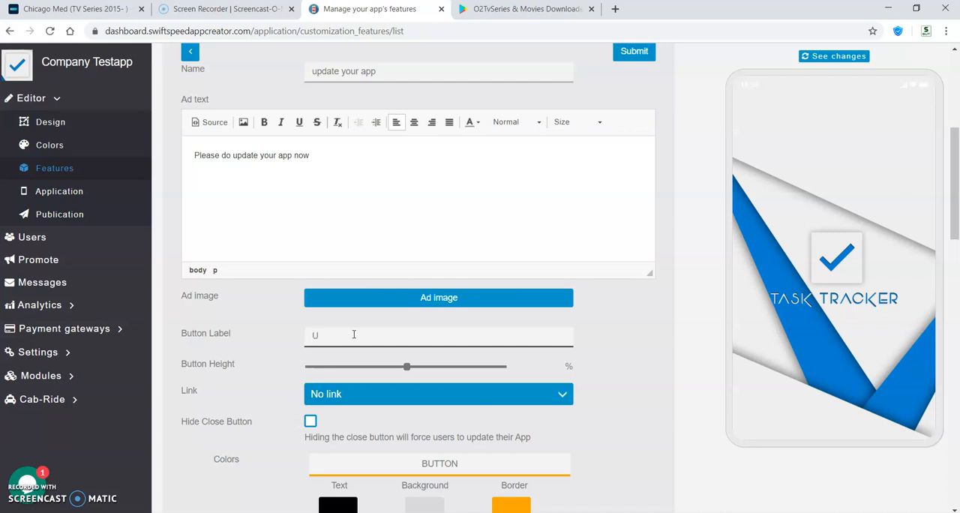
{"action": "type", "text": "UPDATE YOUR APP"}
- Link the campaign's button to the UPDATE YOUR APP page
{"action": "scroll", "coordinate": [412, 378], "scroll_direction": "down", "scroll_amount": 1}
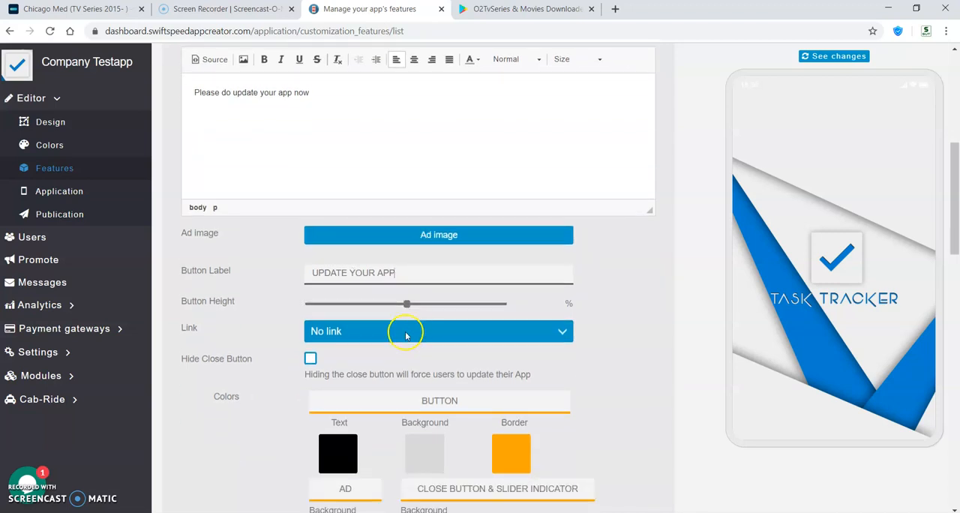
{"action": "scroll", "coordinate": [412, 306], "scroll_direction": "down", "scroll_amount": 1}
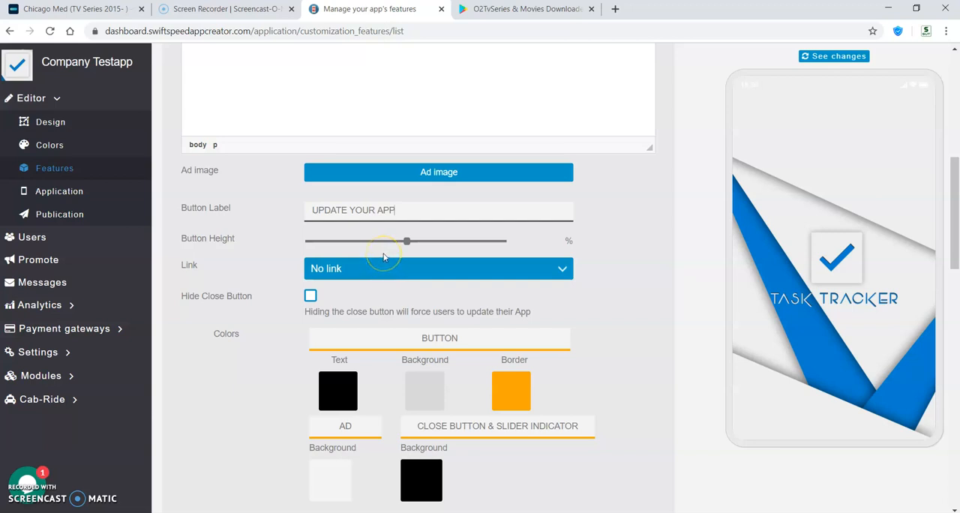
{"action": "left_click_drag", "start_coordinate": [337, 212], "coordinate": [349, 210]}
{"action": "left_click", "coordinate": [394, 210]}
{"action": "left_click", "coordinate": [347, 268]}
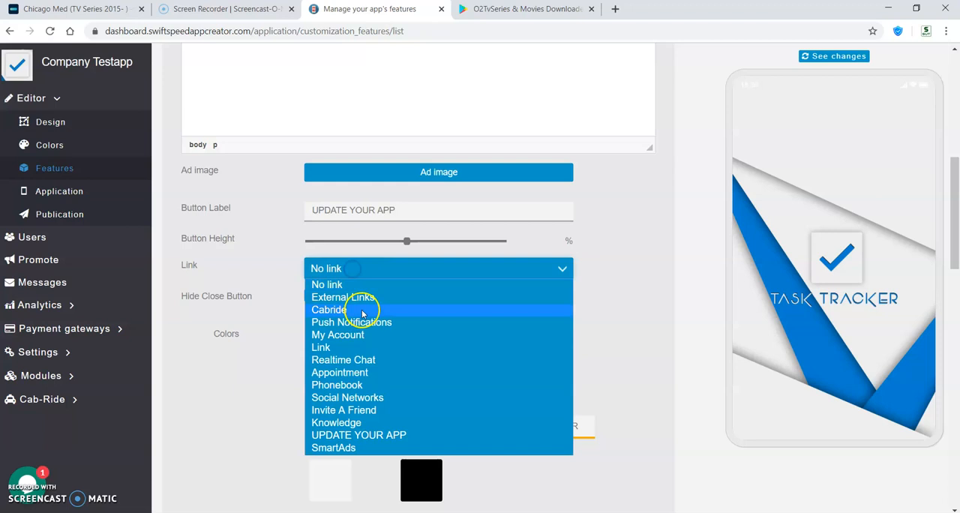
{"action": "left_click", "coordinate": [359, 435]}
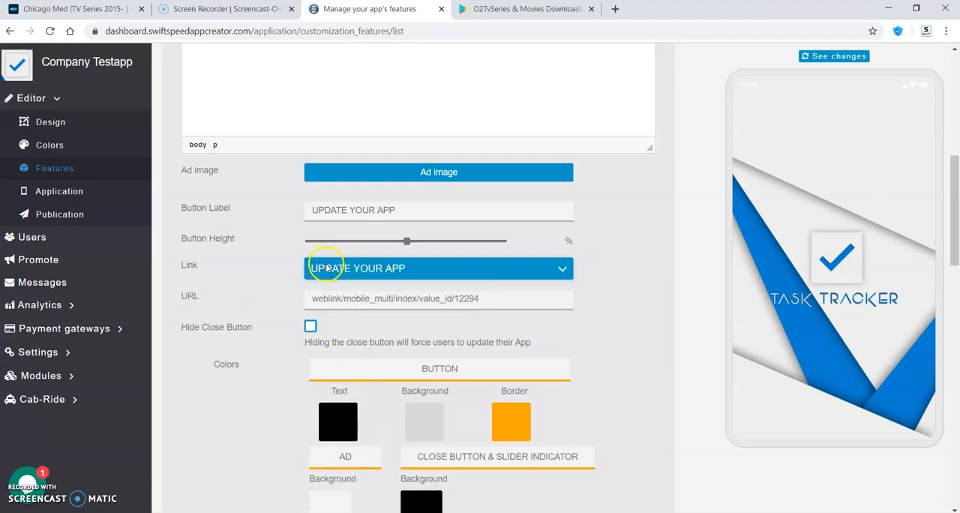